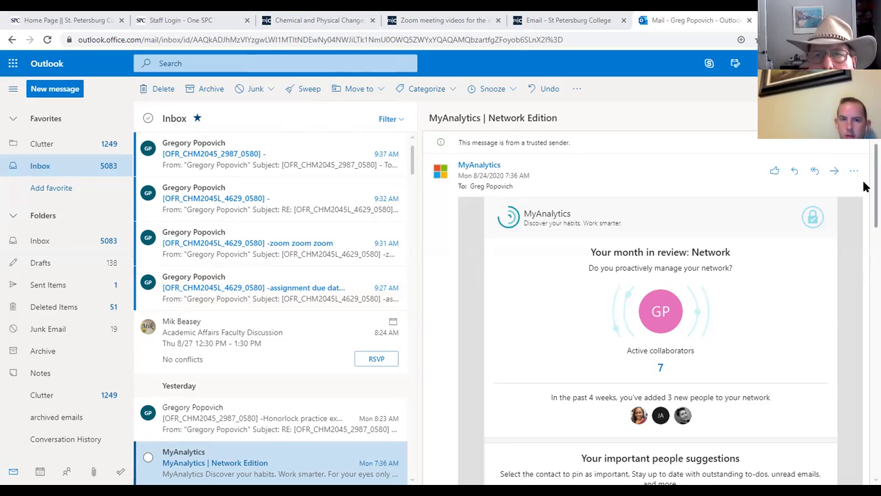
# Switch from the mailbox to the CHM2045 General Chemistry I course in MyCourses and open its quiz management list.
pyautogui.click(322, 21)
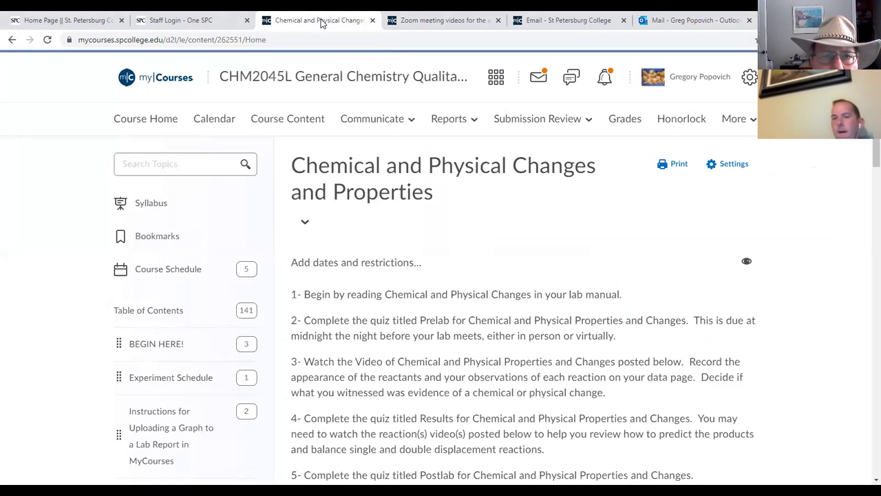
pyautogui.click(406, 23)
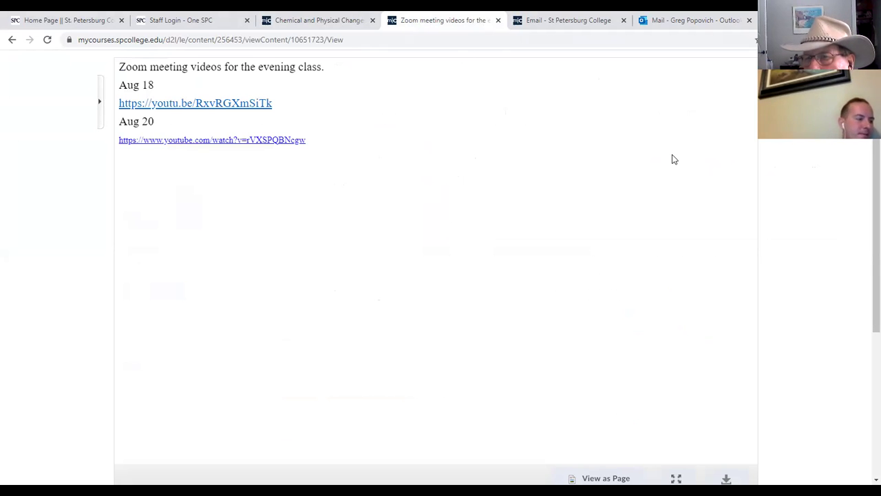
pyautogui.scroll(3, 672, 159)
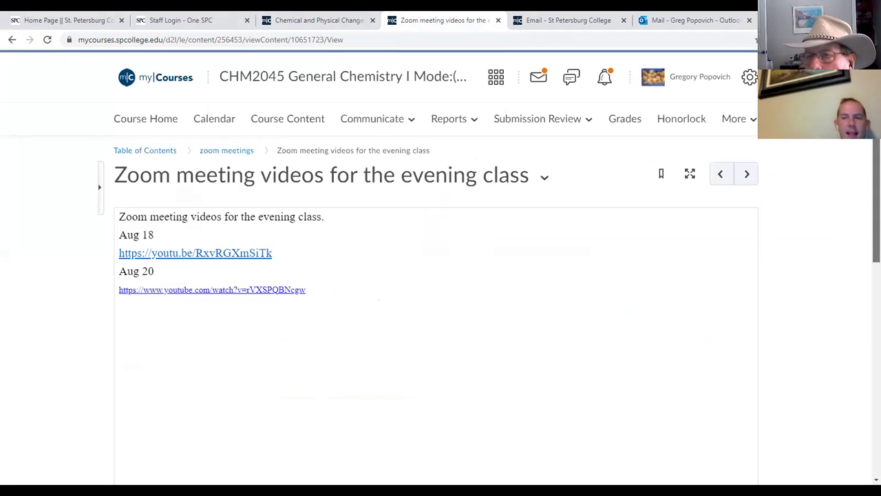
pyautogui.click(551, 122)
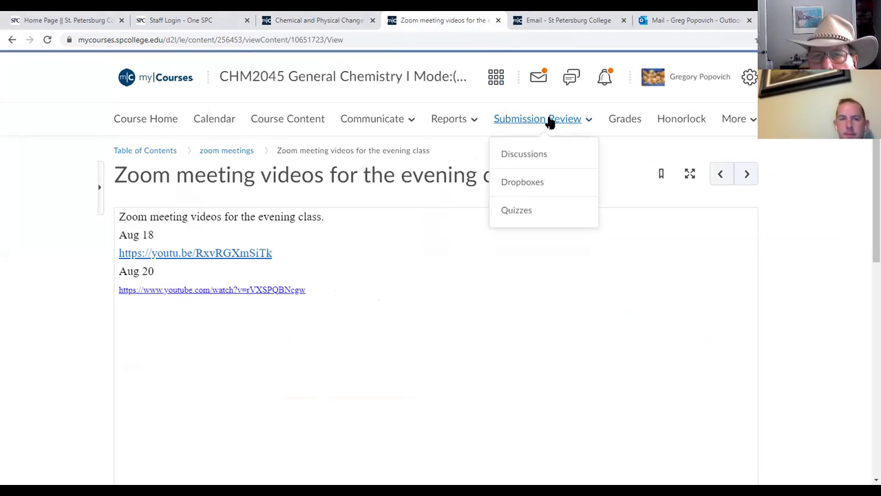
pyautogui.click(520, 212)
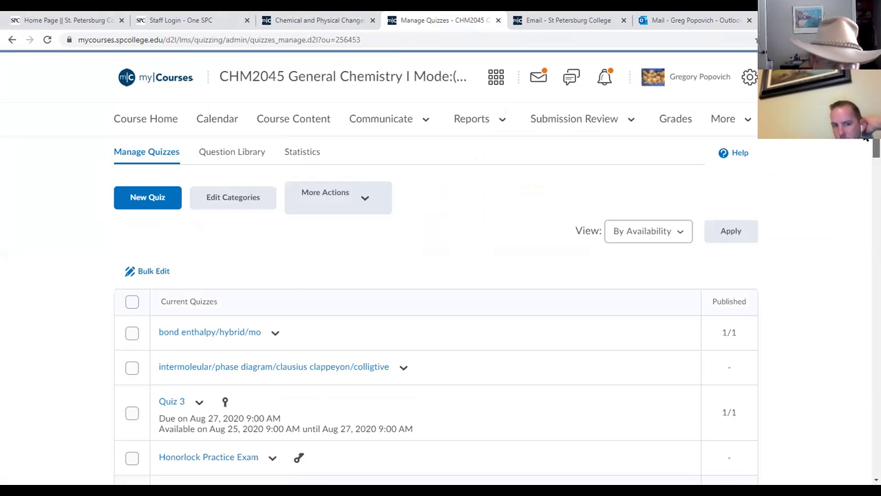
# Open Quiz 2 from the past quizzes for editing and bring up the editor for its questions.
pyautogui.scroll(-4, 865, 165)
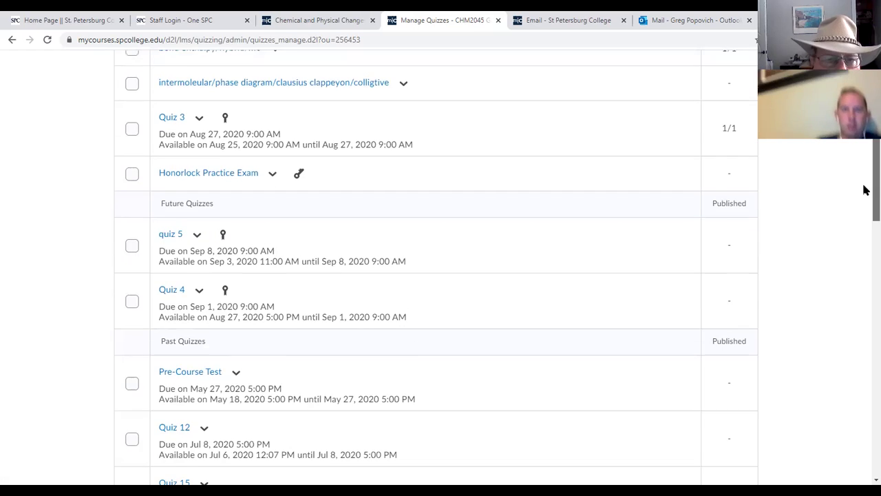
pyautogui.scroll(-5, 865, 190)
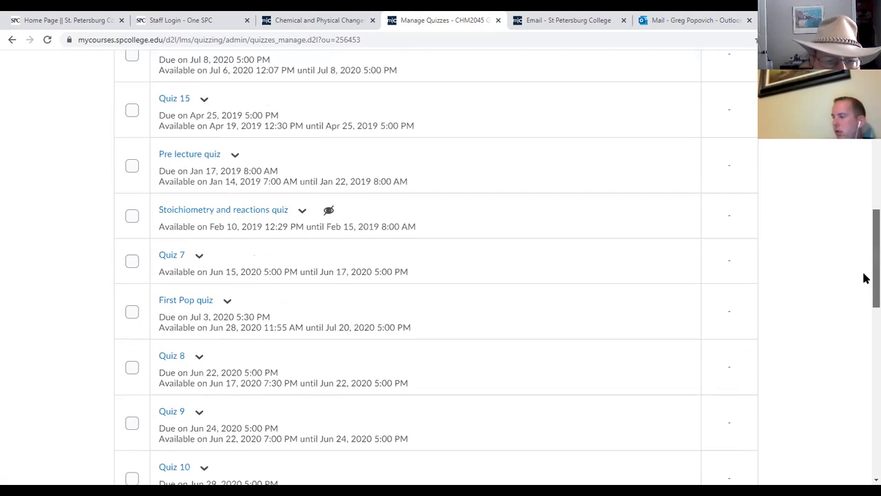
pyautogui.scroll(-10, 864, 310)
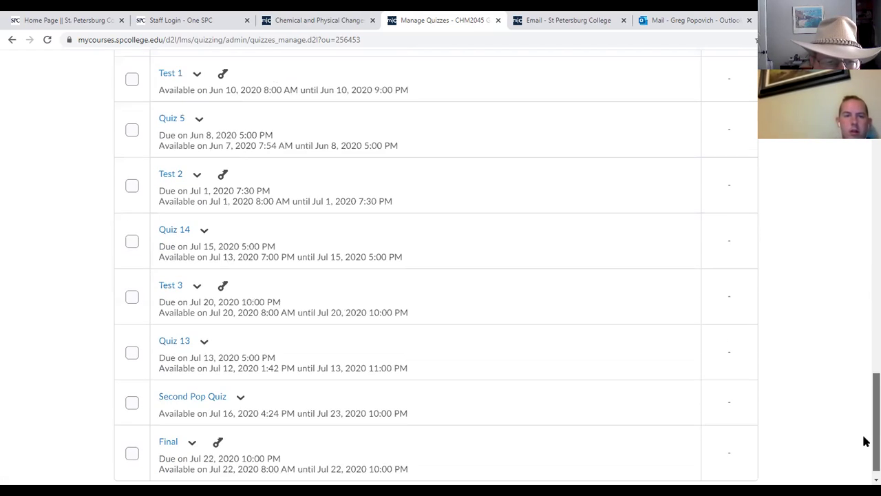
pyautogui.scroll(-1, 866, 441)
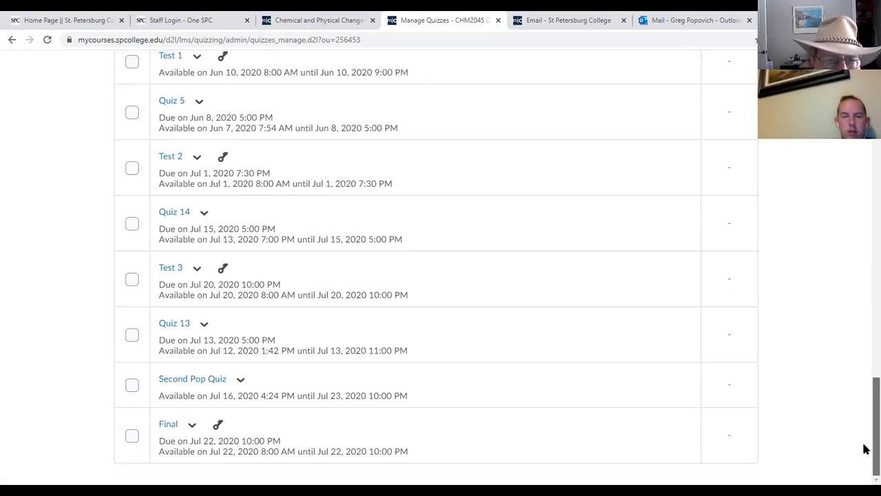
pyautogui.scroll(1, 865, 429)
pyautogui.scroll(2, 866, 419)
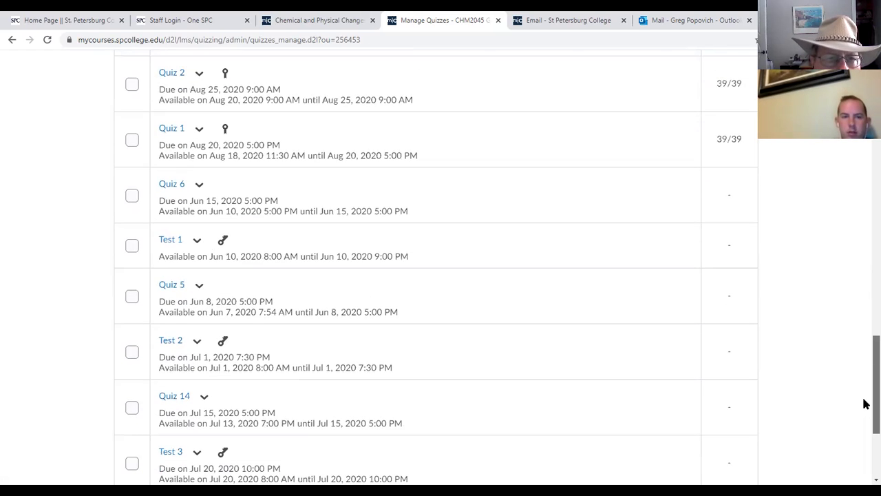
pyautogui.scroll(2, 865, 404)
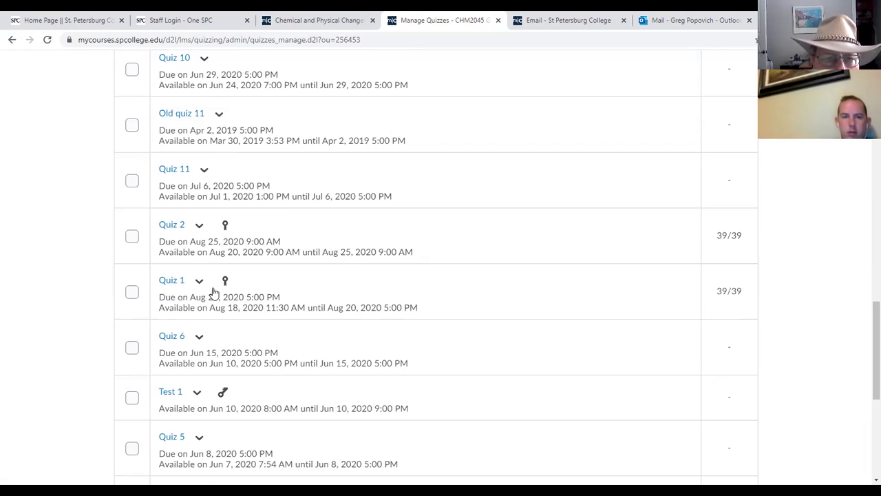
pyautogui.click(198, 227)
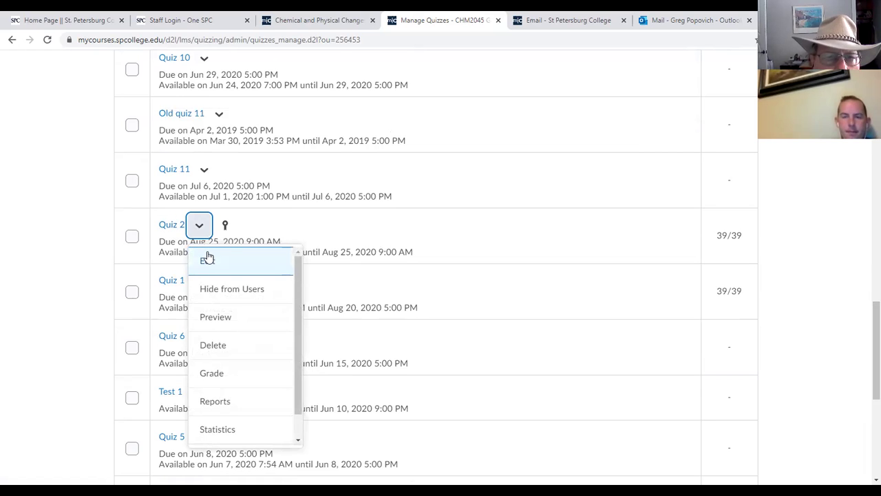
pyautogui.click(207, 261)
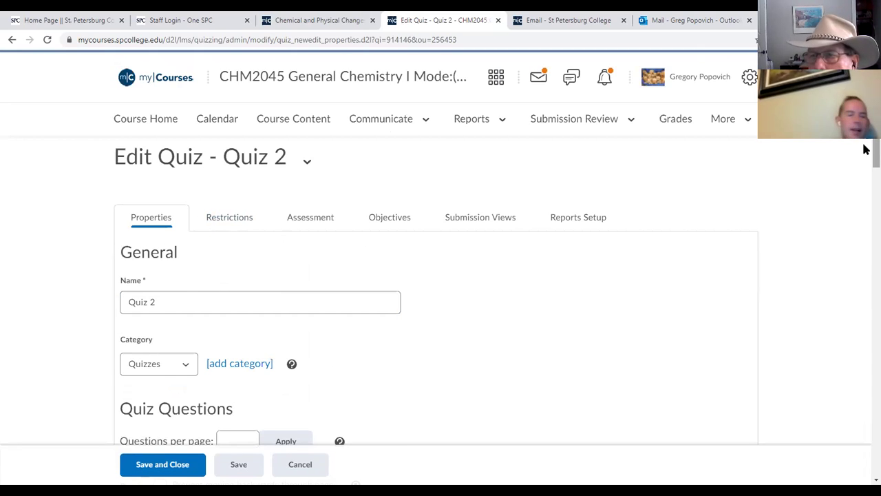
pyautogui.scroll(-5, 864, 207)
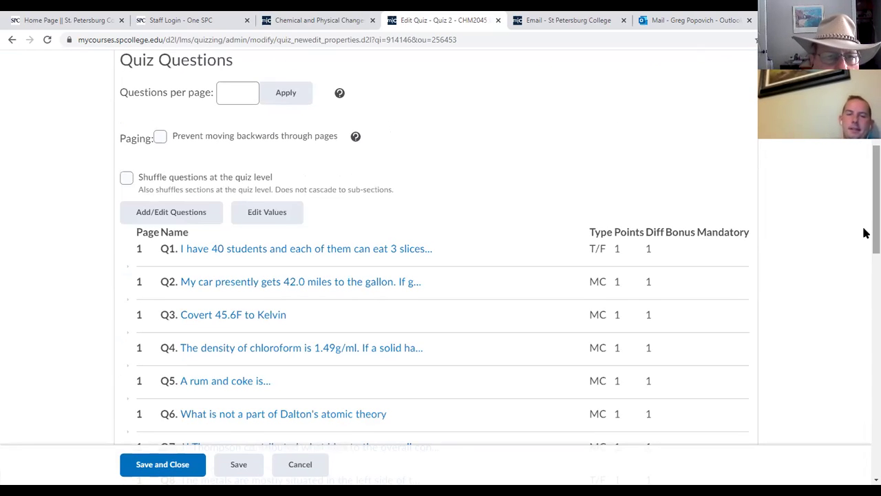
pyautogui.click(170, 211)
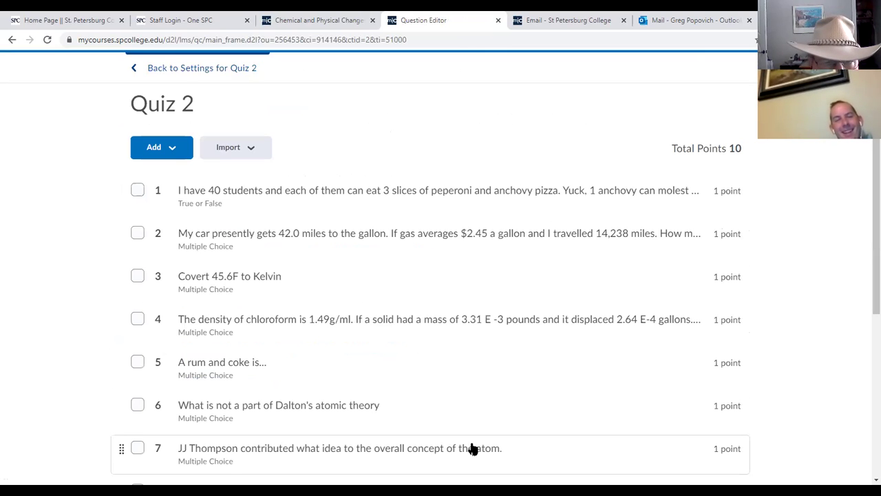
# Review the rum and coke question and the true-or-false pizza question, returning to the question list after each.
pyautogui.click(198, 365)
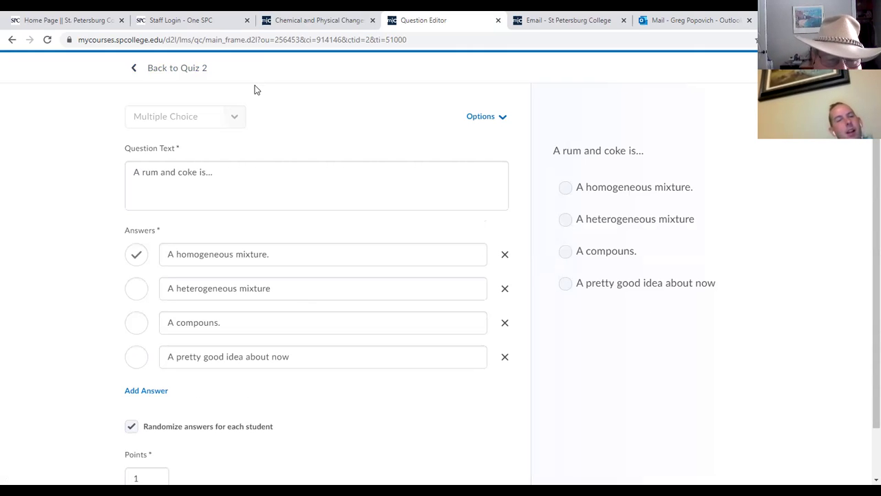
pyautogui.click(159, 71)
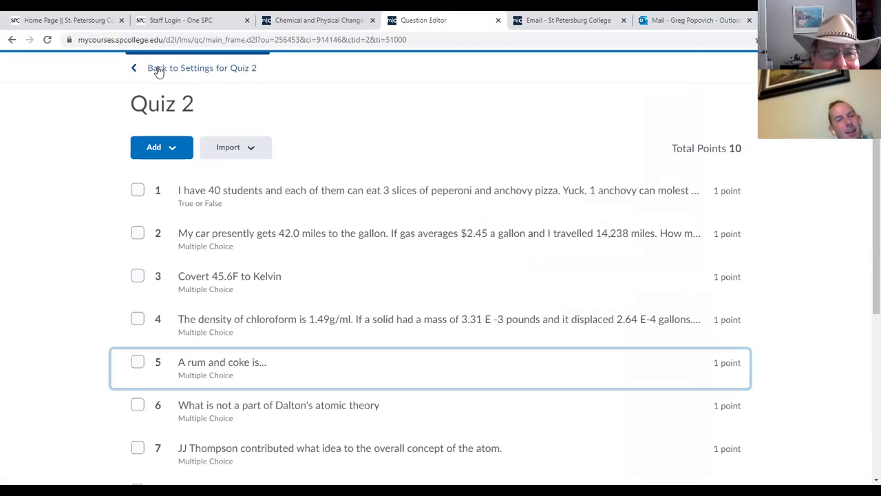
pyautogui.click(214, 192)
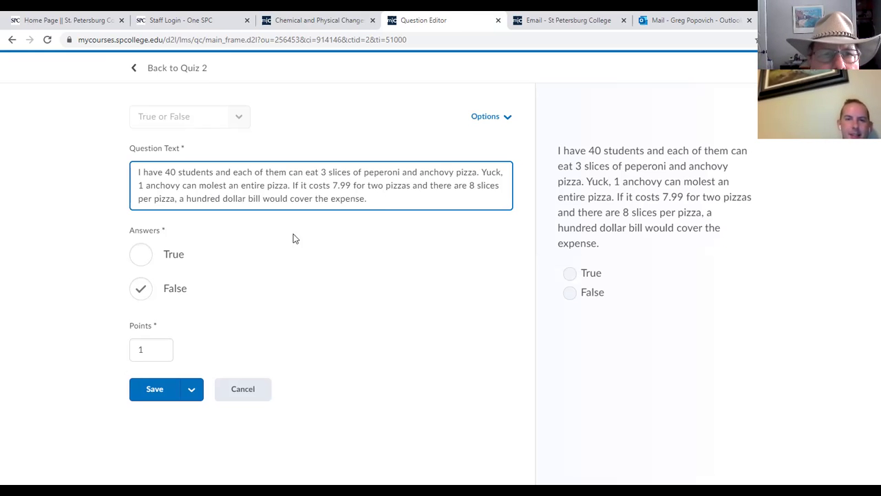
pyautogui.click(181, 67)
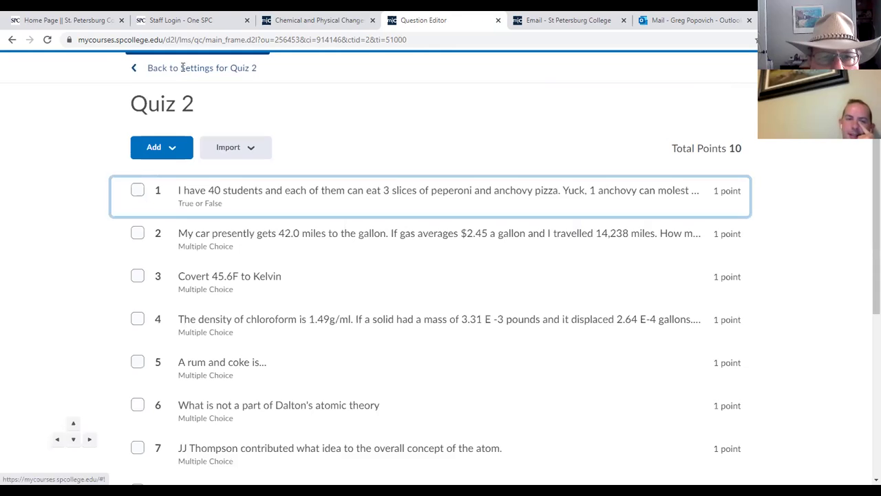
pyautogui.click(240, 193)
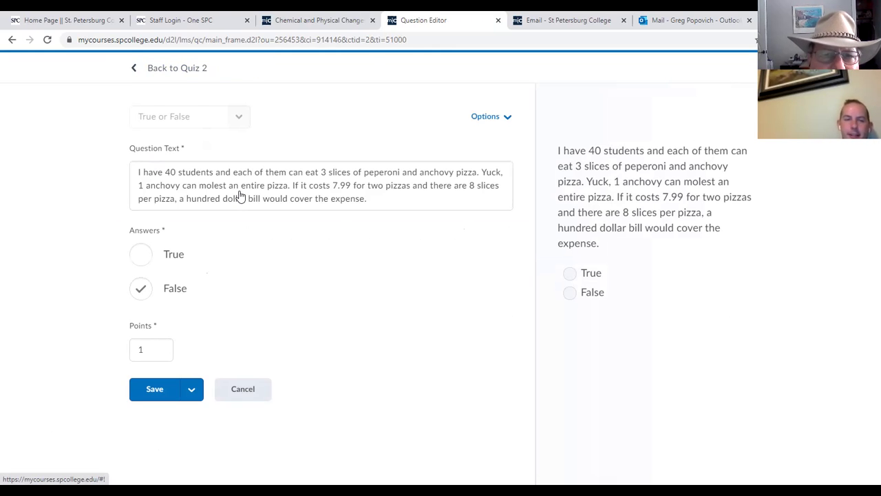
pyautogui.click(166, 69)
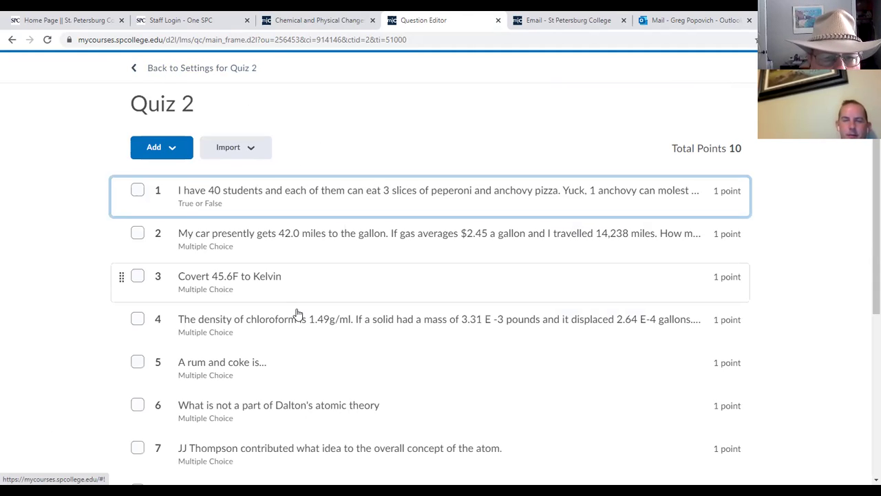
# Write the number of pizzas in the true-or-false pizza question's price as the numeral 2 and save the question.
pyautogui.click(231, 204)
pyautogui.click(236, 197)
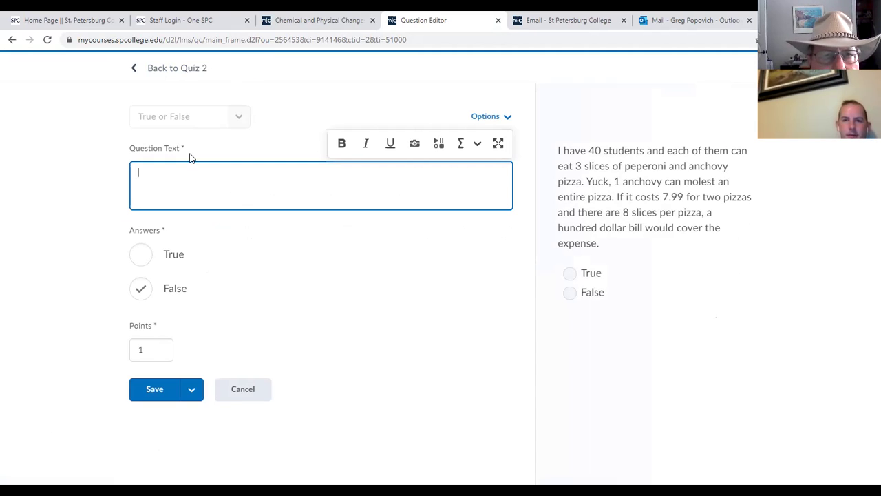
pyautogui.write('I have 40 students and each of them can eat 3 slices of peperoni and anchovy pizza. Yuck, 1 anchovy can molest an entire pizza. If it costs 7.99 for two pizzas and there are 8 slices per pizza, a hundred dollar bill would cover the expense.')
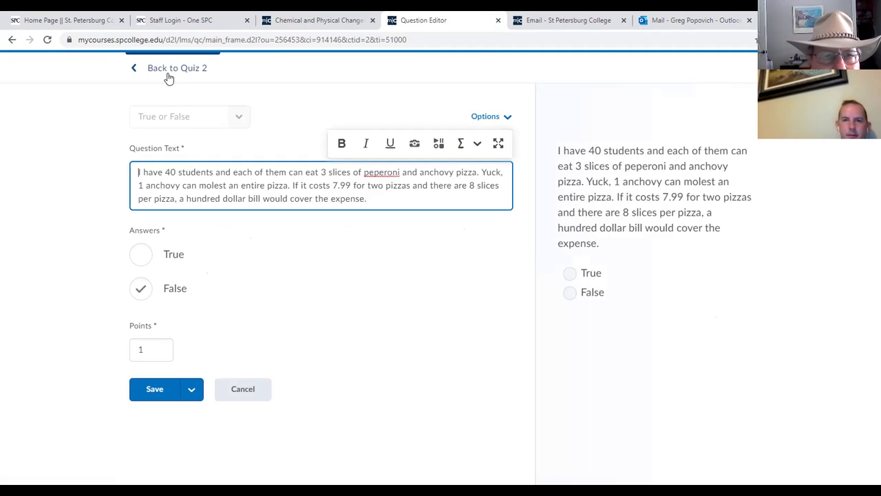
pyautogui.click(382, 187)
pyautogui.press('BackSpace')
pyautogui.press('BackSpace')
pyautogui.press('BackSpace')
pyautogui.write('2')
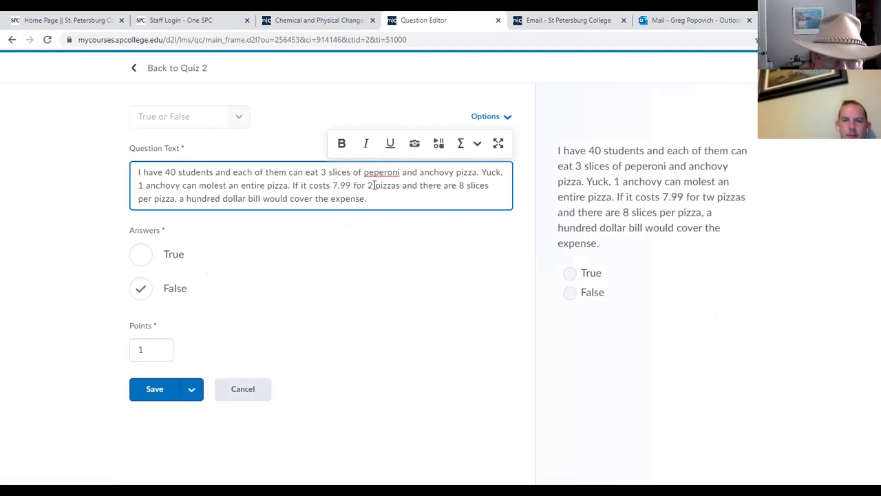
pyautogui.click(152, 389)
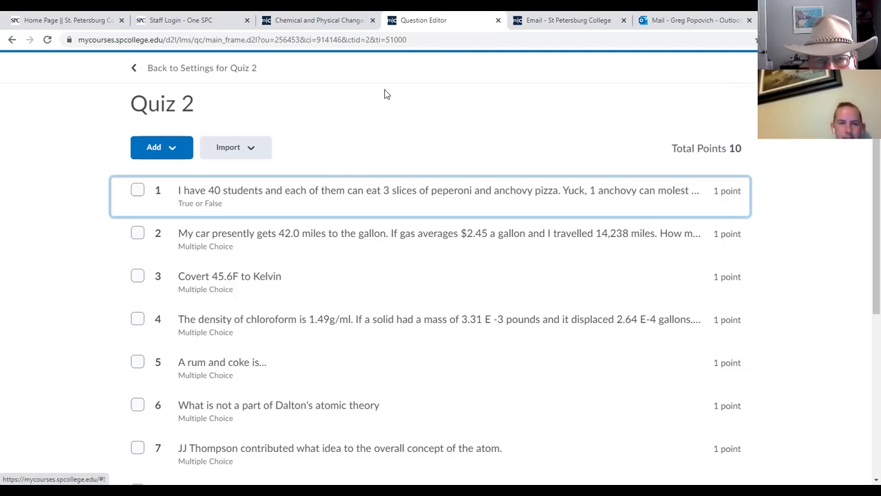
# Open the multiple-choice question about the density of chloroform to review its text and answers.
pyautogui.click(213, 77)
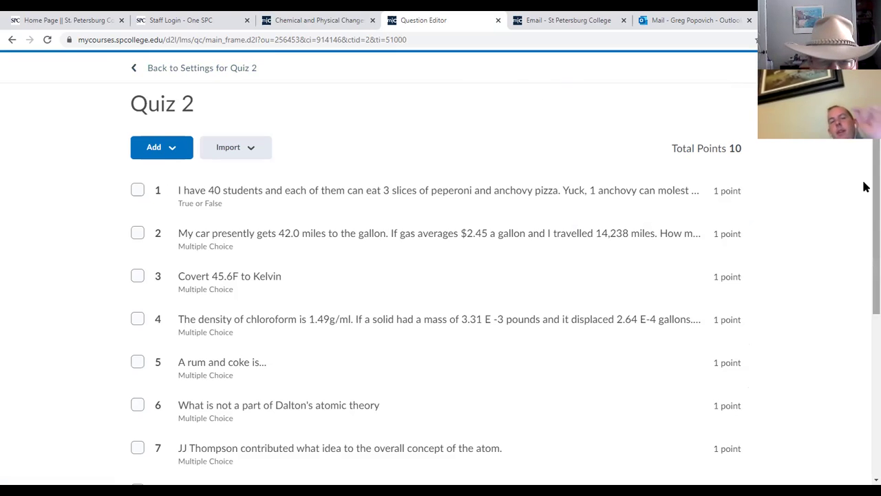
pyautogui.scroll(-1, 866, 193)
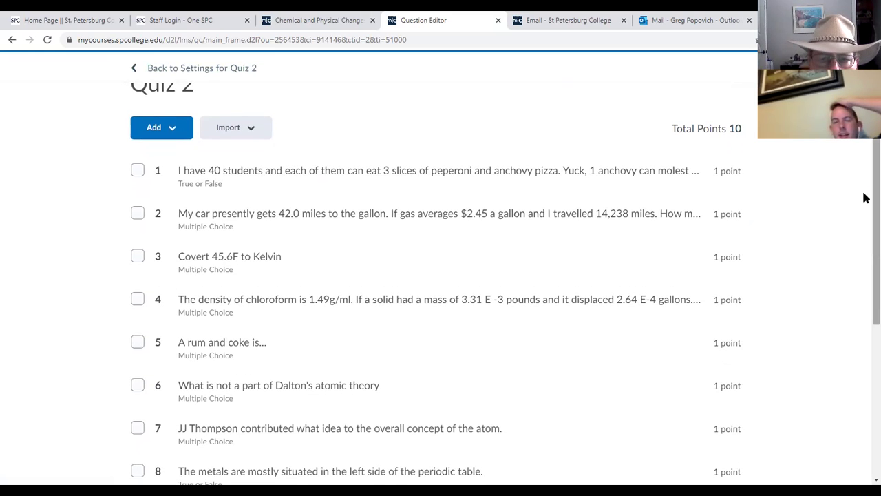
pyautogui.click(420, 298)
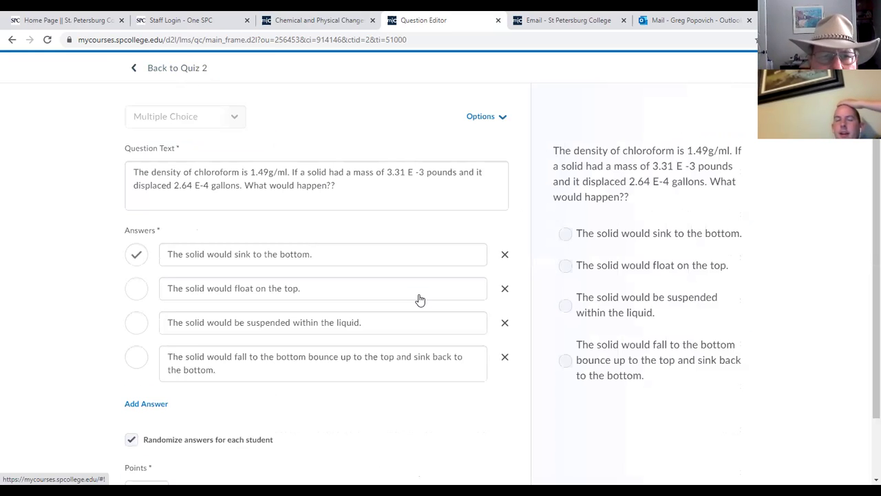